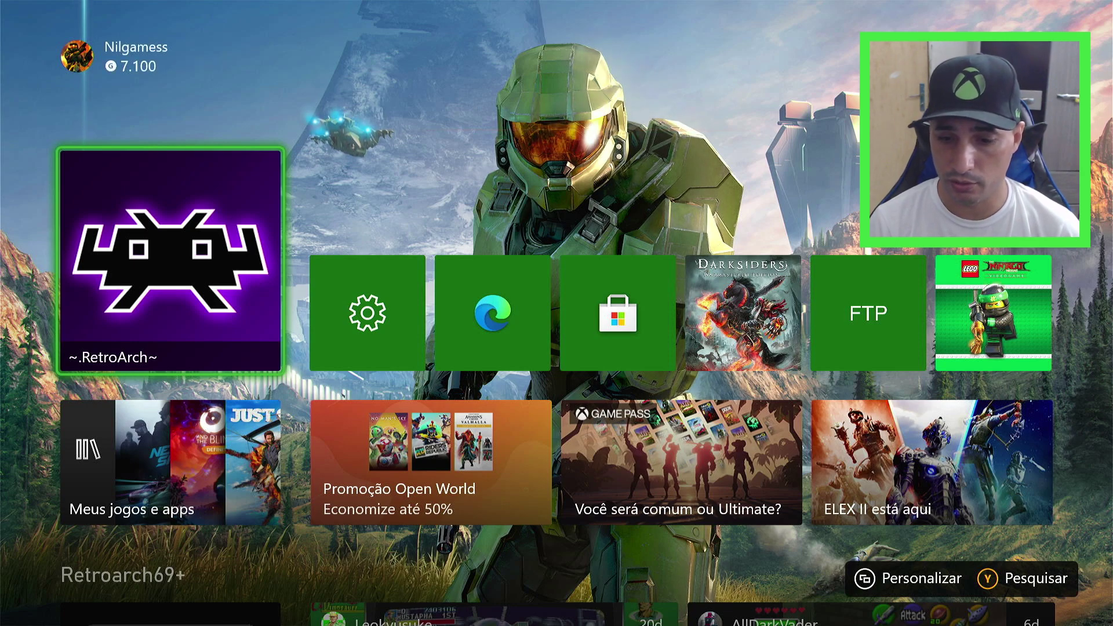
Hide the ps4 xbox switch source in Streamlabs Desktop, and switch to File Explorer to display Este Computador
click(732, 541)
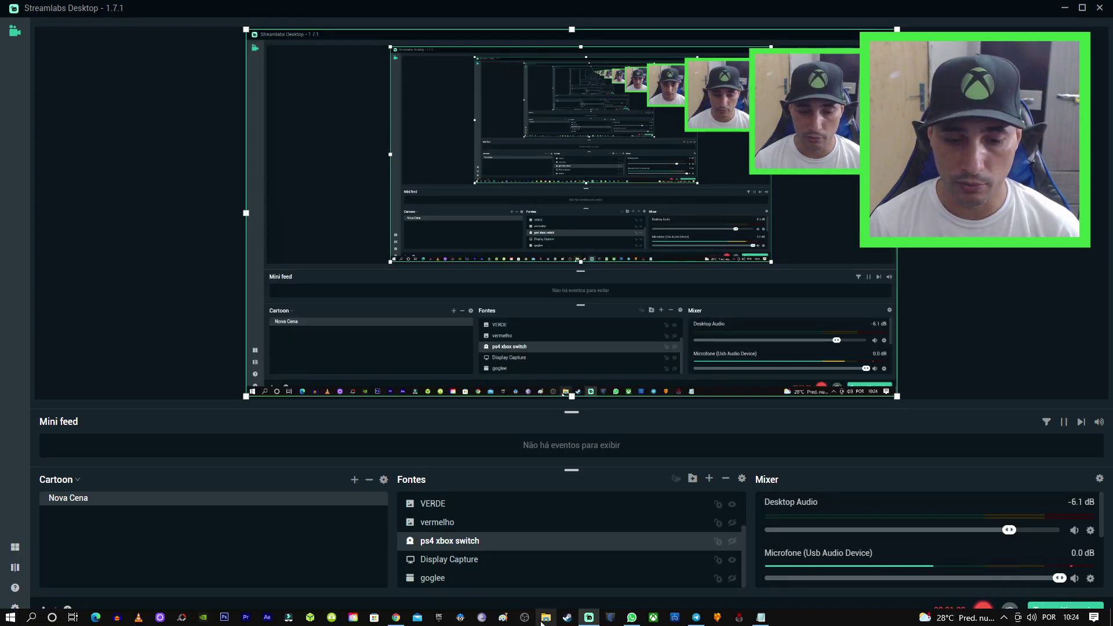
click(546, 617)
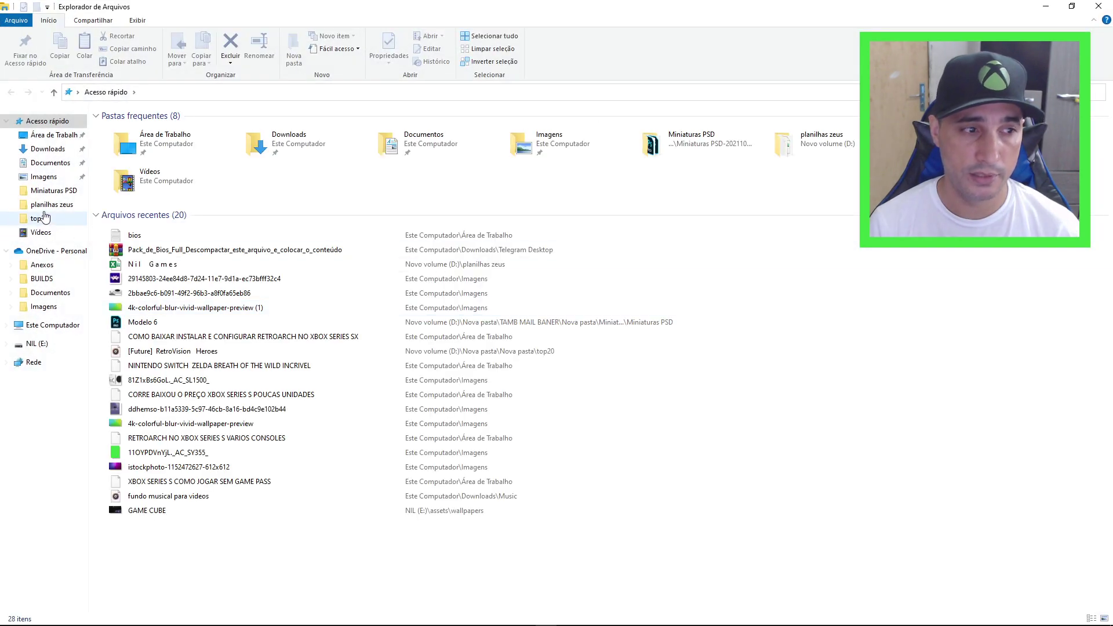
click(54, 325)
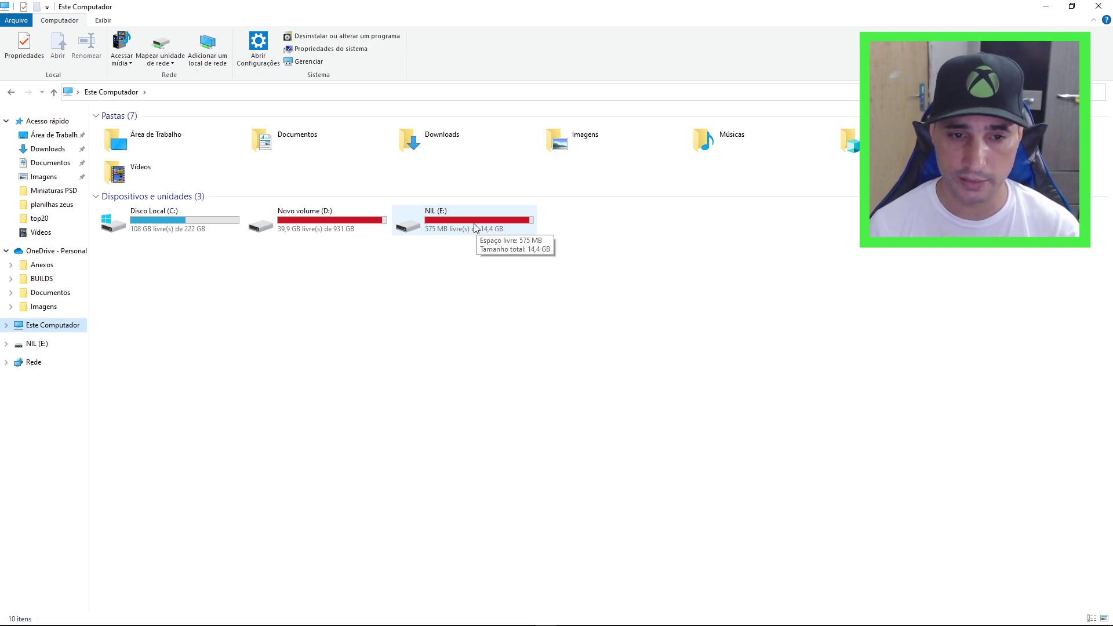
Review the format settings for drive NIL (E:), including its NTFS file system, and close them without formatting
right_click(474, 223)
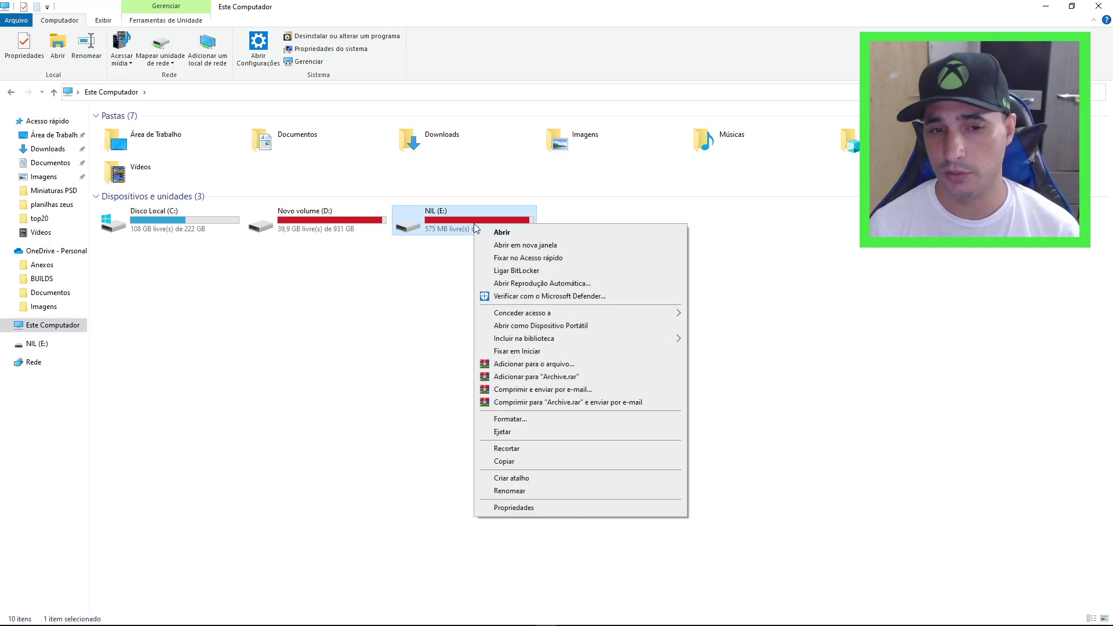
click(510, 419)
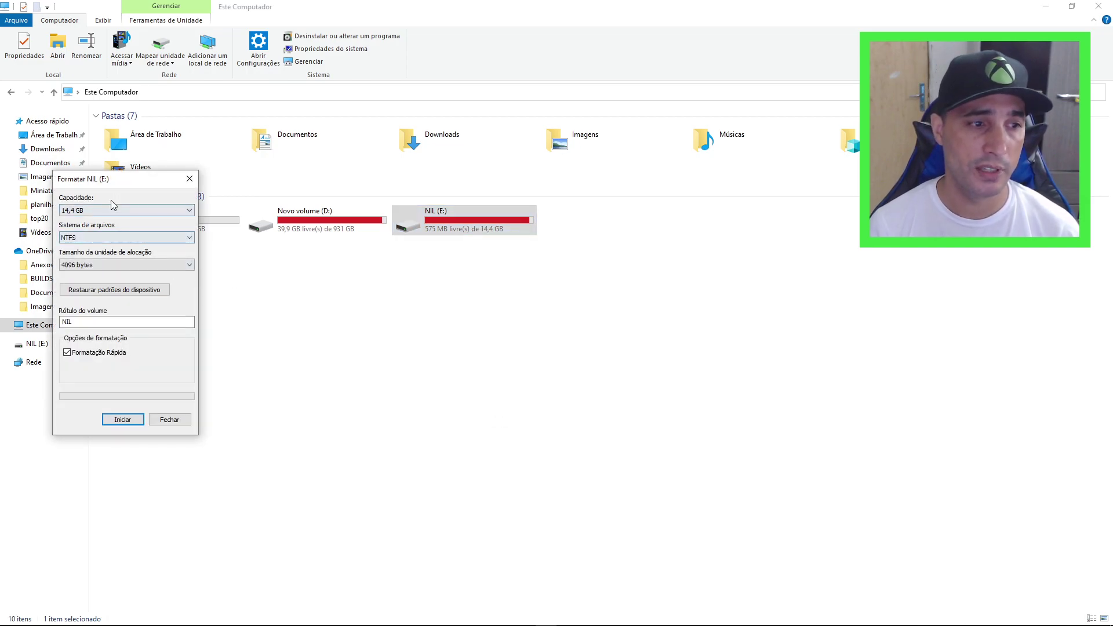
drag(144, 184, 550, 301)
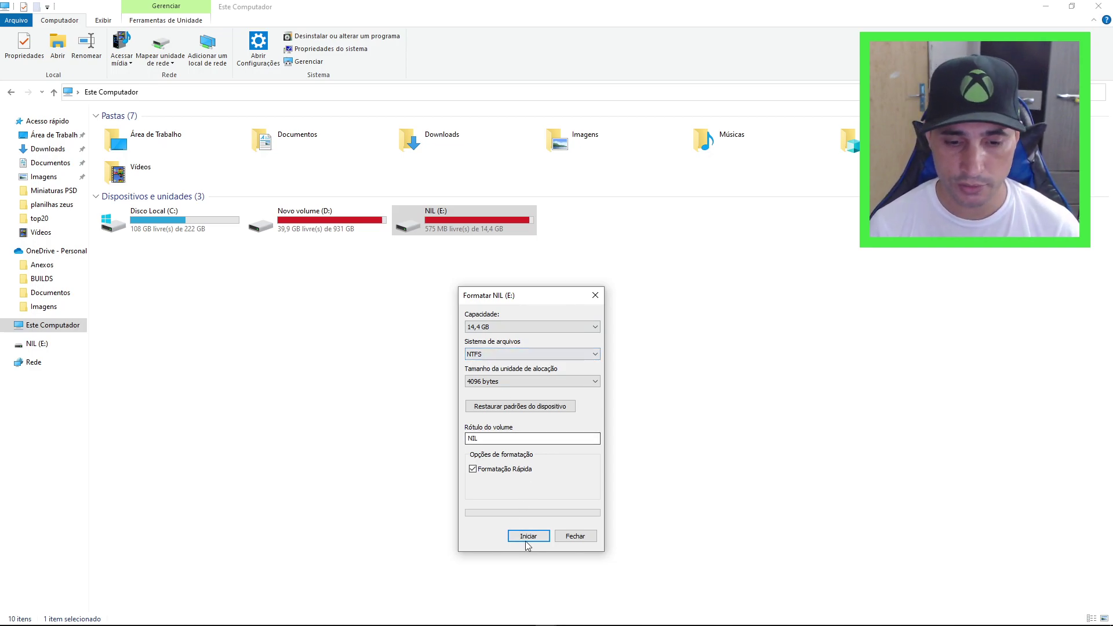
click(595, 295)
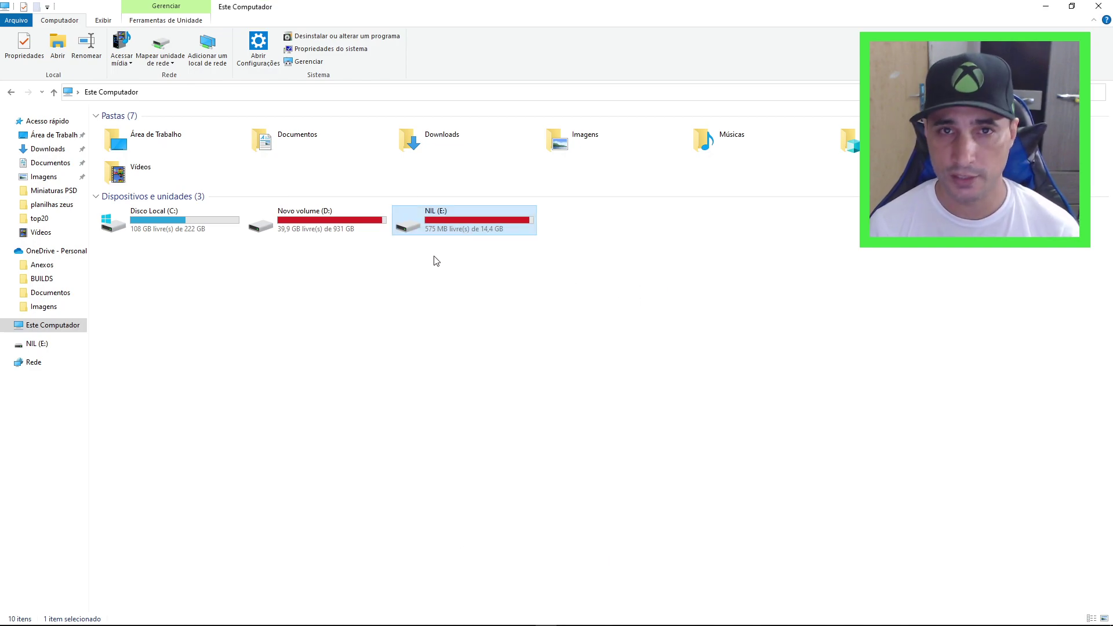
Delete the Nova pasta folder from drive NIL (E:)
double_click(464, 220)
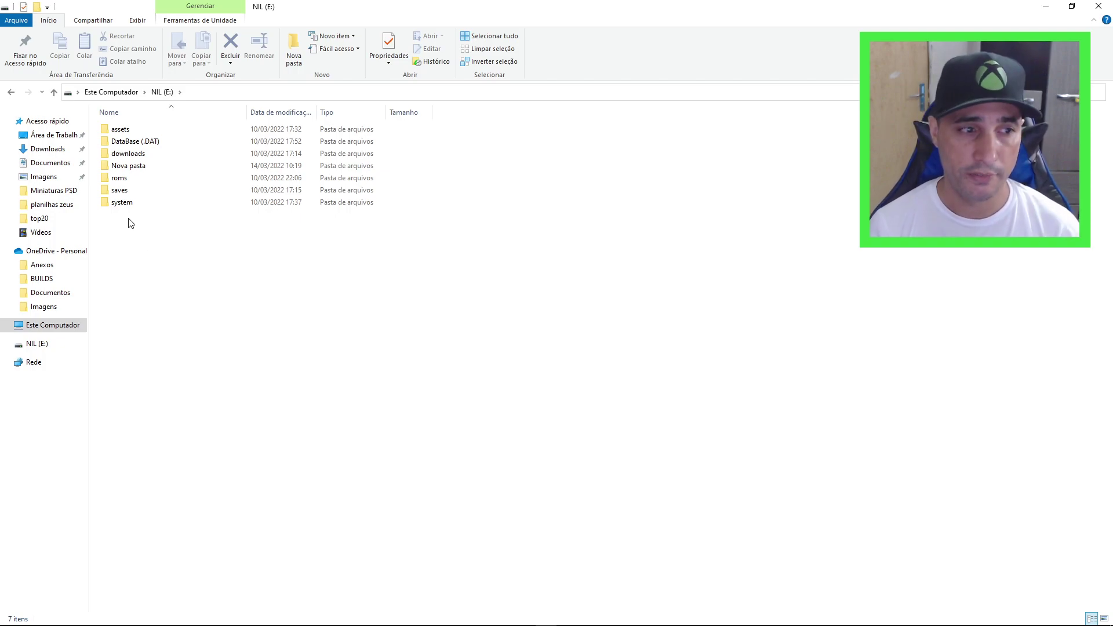
mouse_move(148, 206)
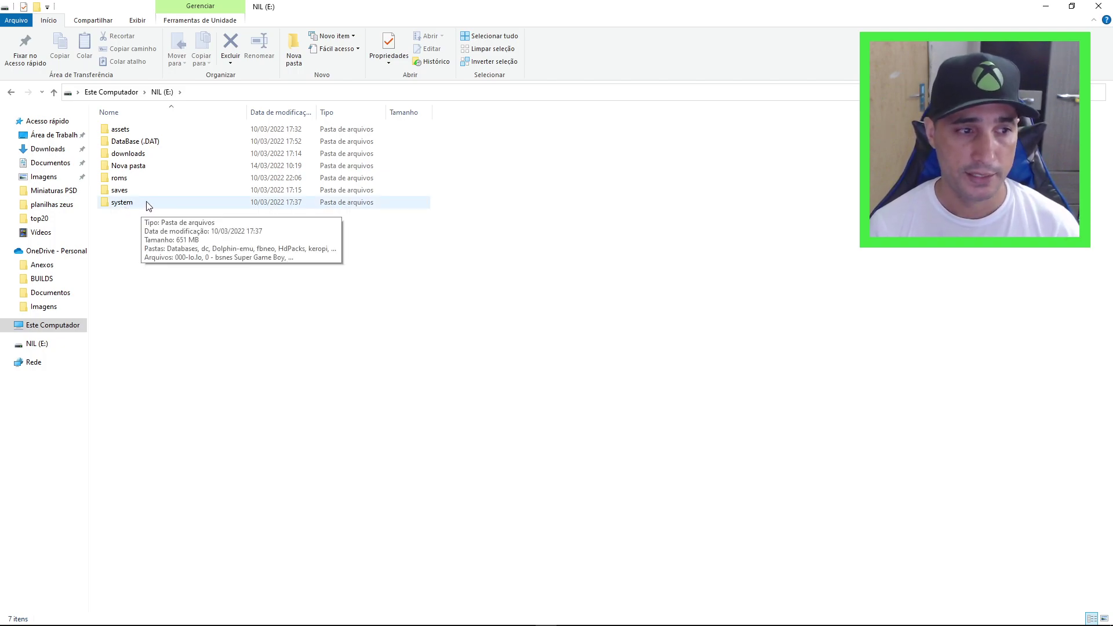
click(160, 166)
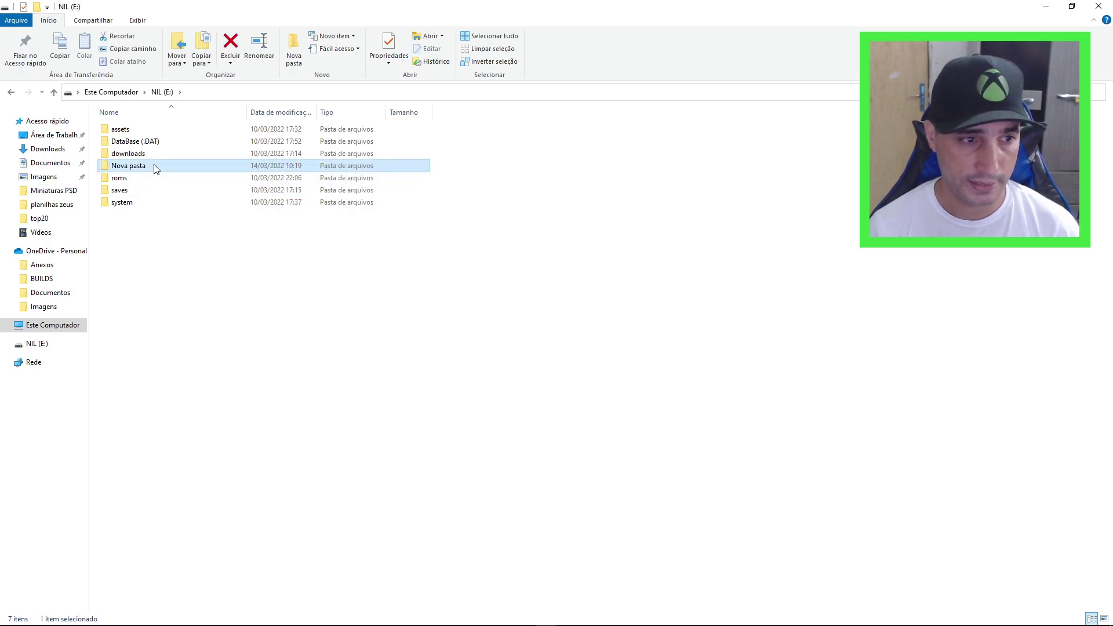
right_click(161, 166)
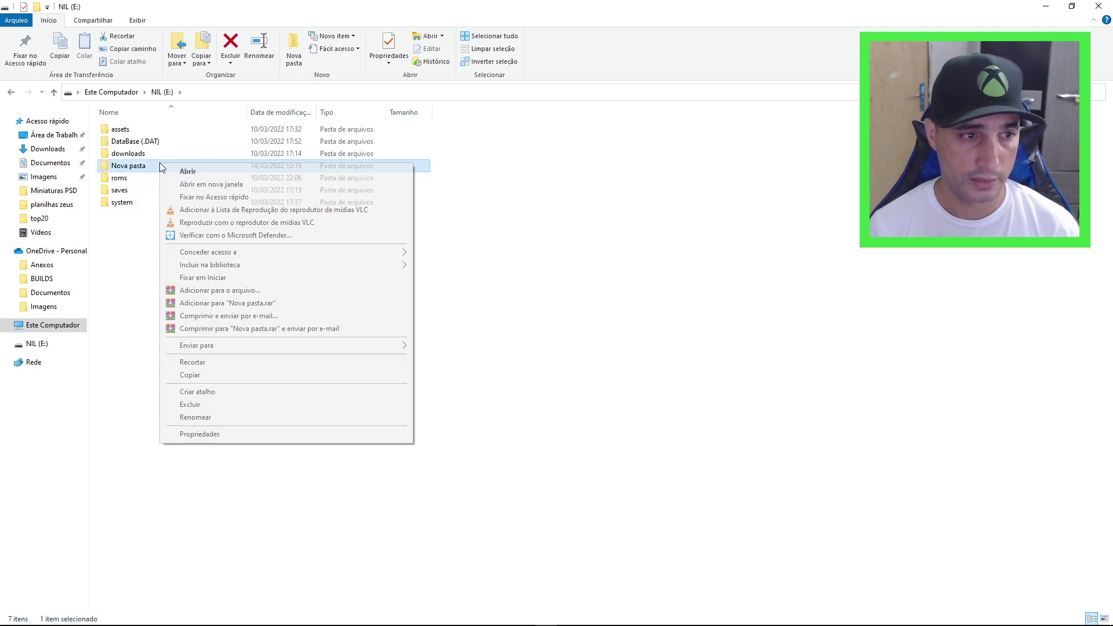
click(189, 404)
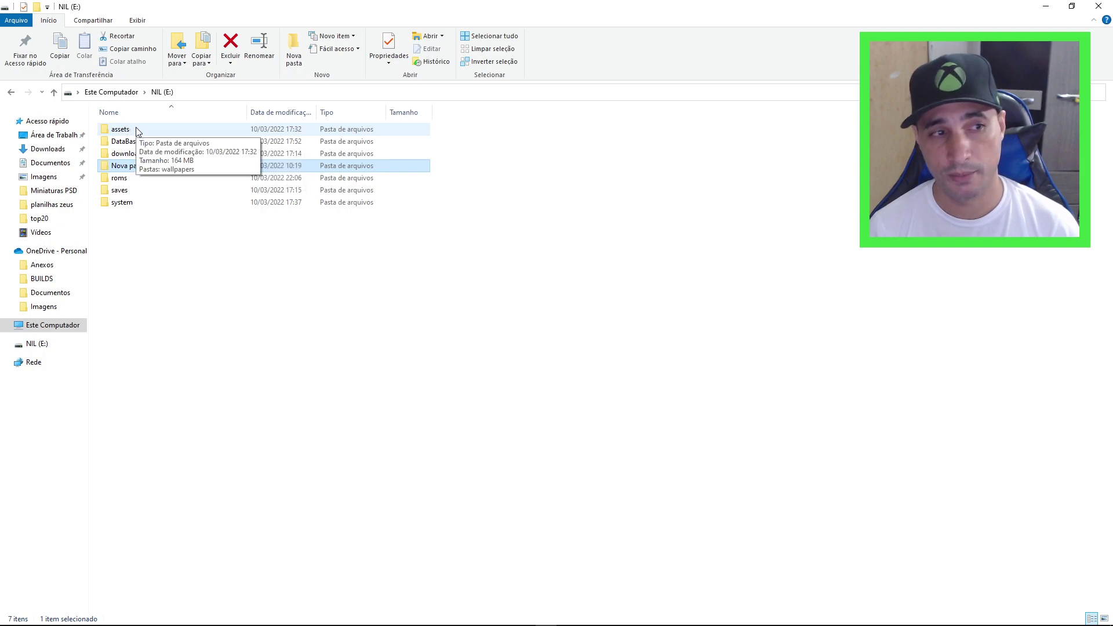
click(547, 455)
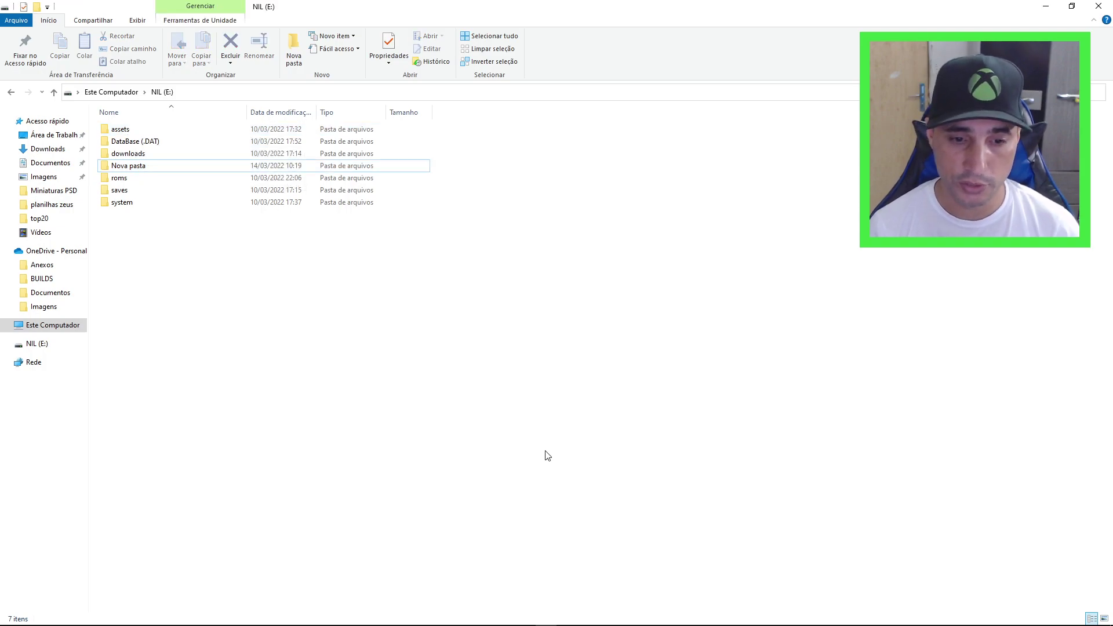
Check the BIOS pack's MediaFire download page in Chrome, and return to File Explorer to view the system folder on NIL (E:)
mouse_move(553, 618)
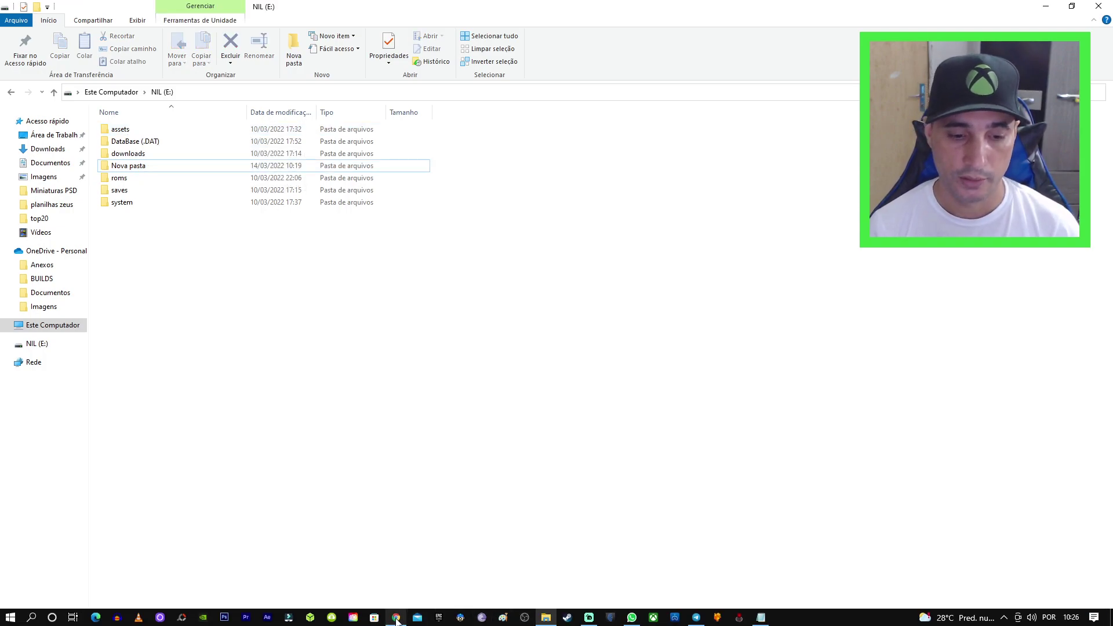
click(396, 617)
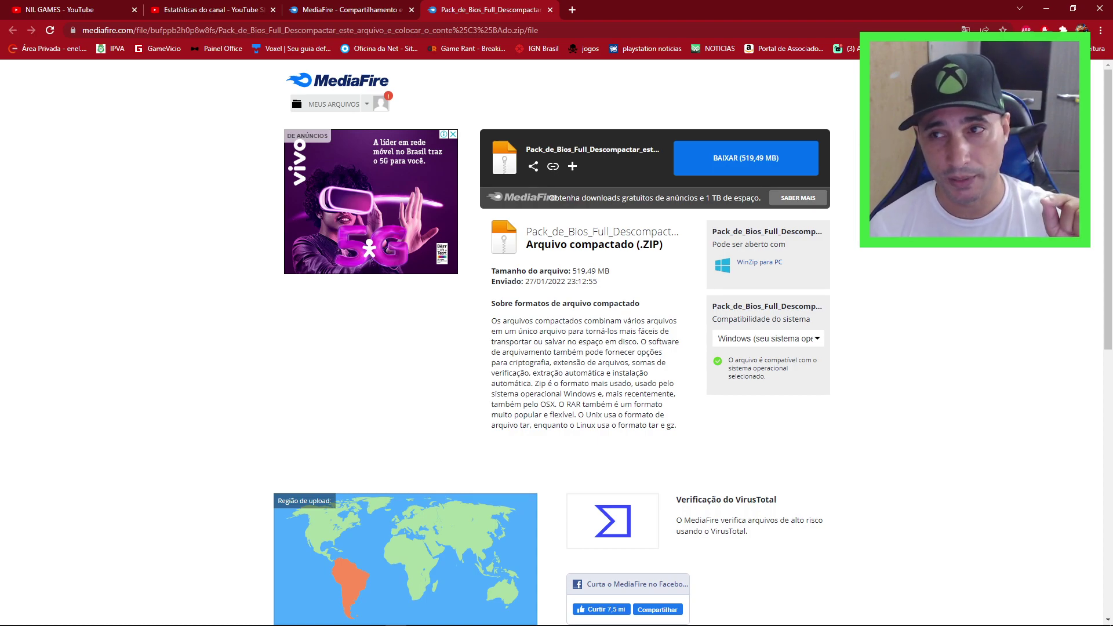
key(alt+Tab)
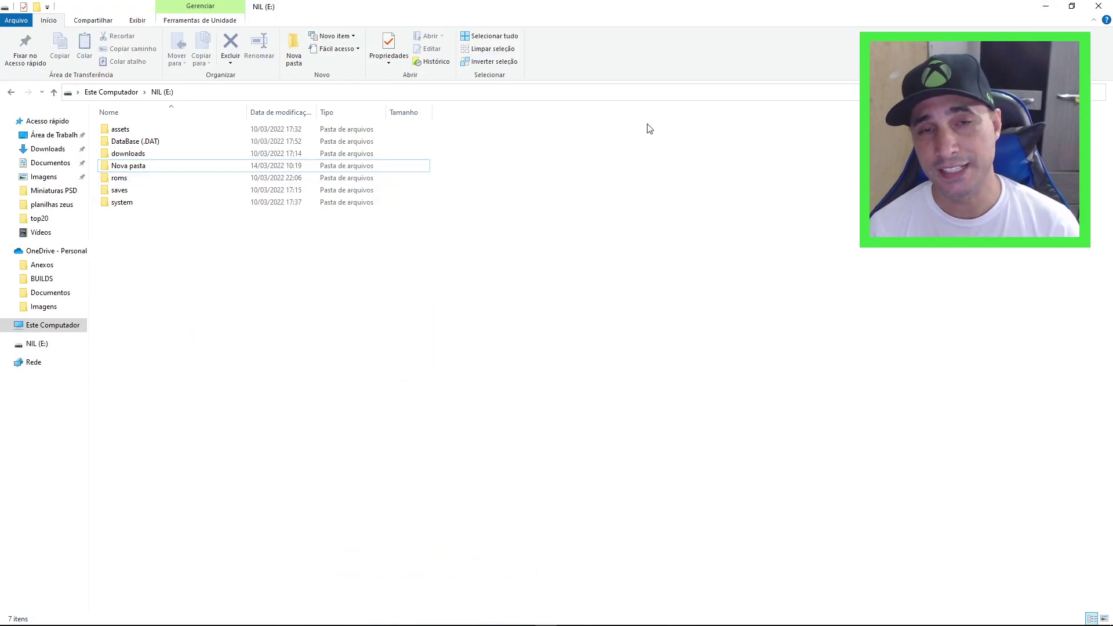
double_click(140, 204)
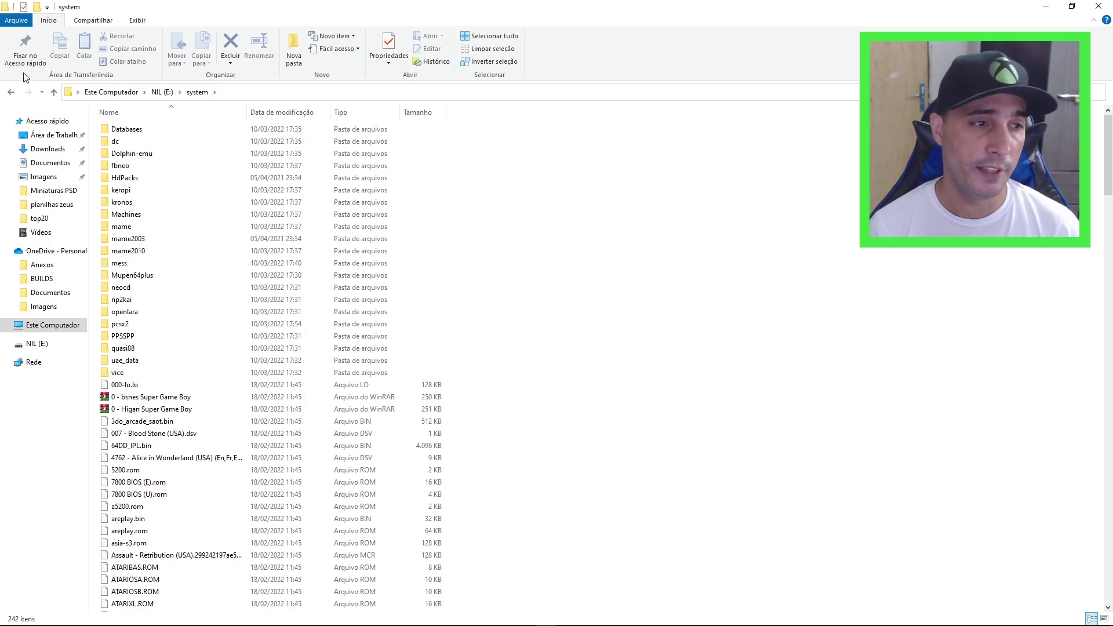
click(54, 93)
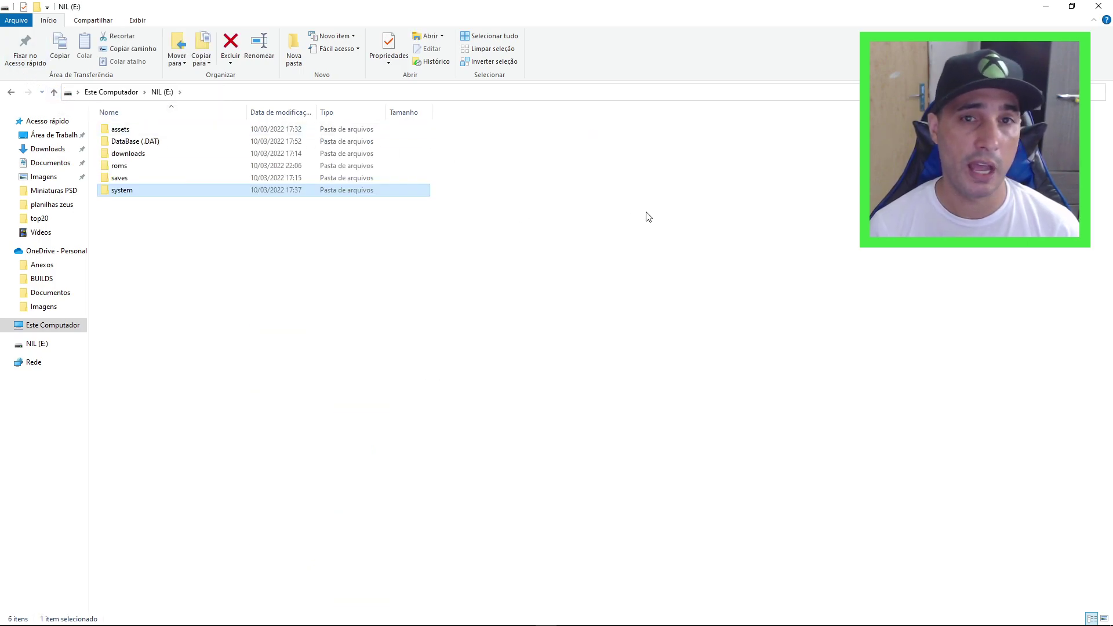
Examine the roms folder on NIL (E:), including the Sony - PlayStation and Nintendo - Super Nintendo Entertainment System subfolders
mouse_move(123, 172)
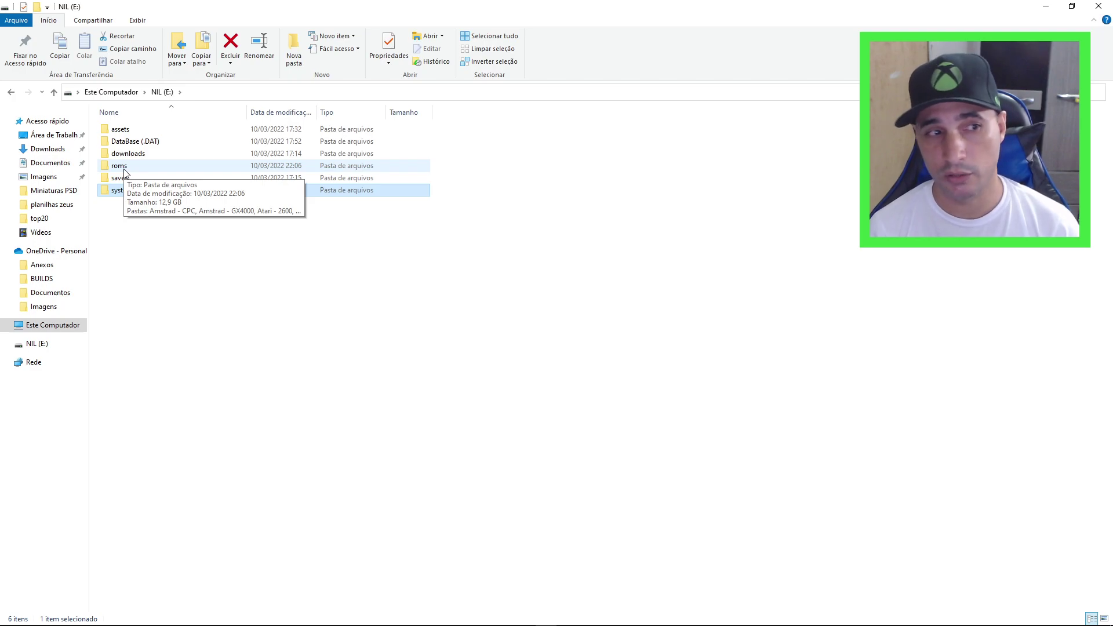
double_click(121, 166)
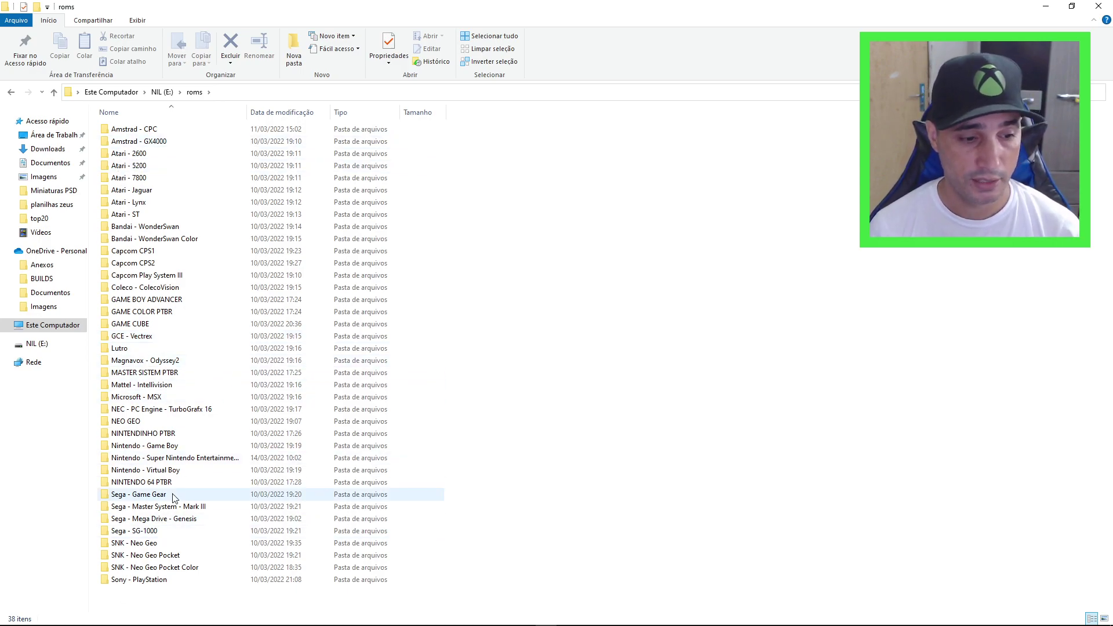
click(149, 580)
double_click(150, 581)
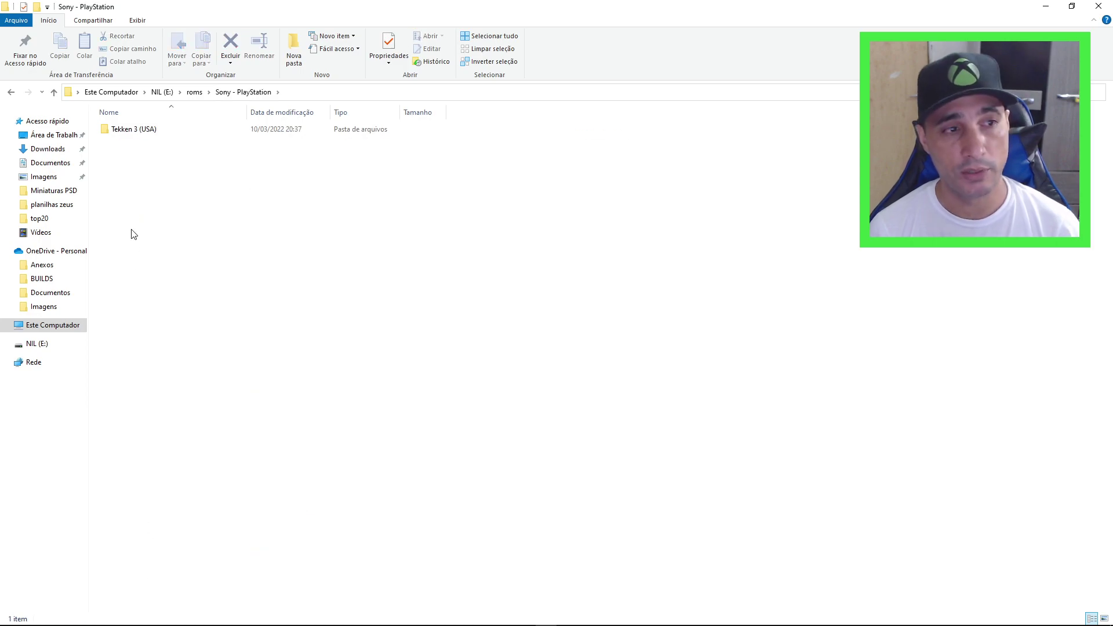
click(53, 93)
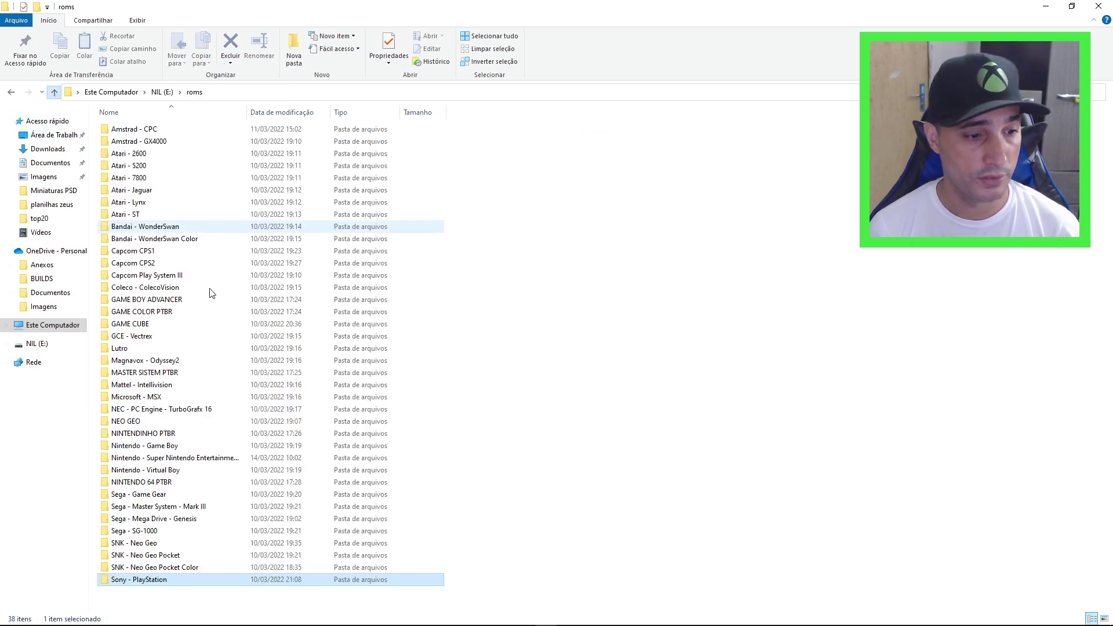
double_click(164, 458)
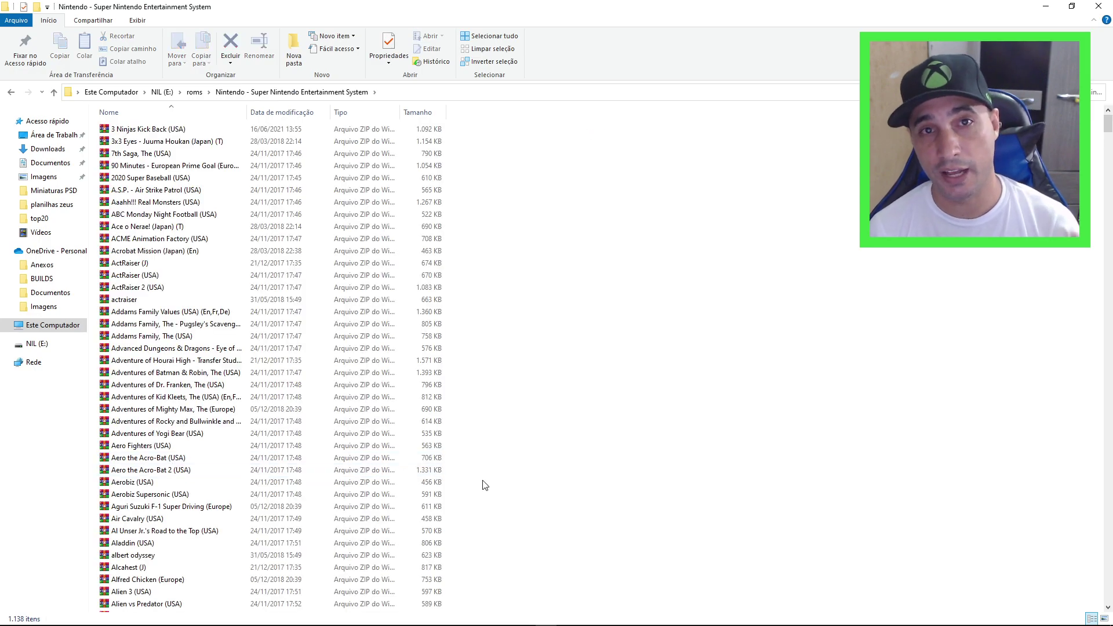
click(54, 92)
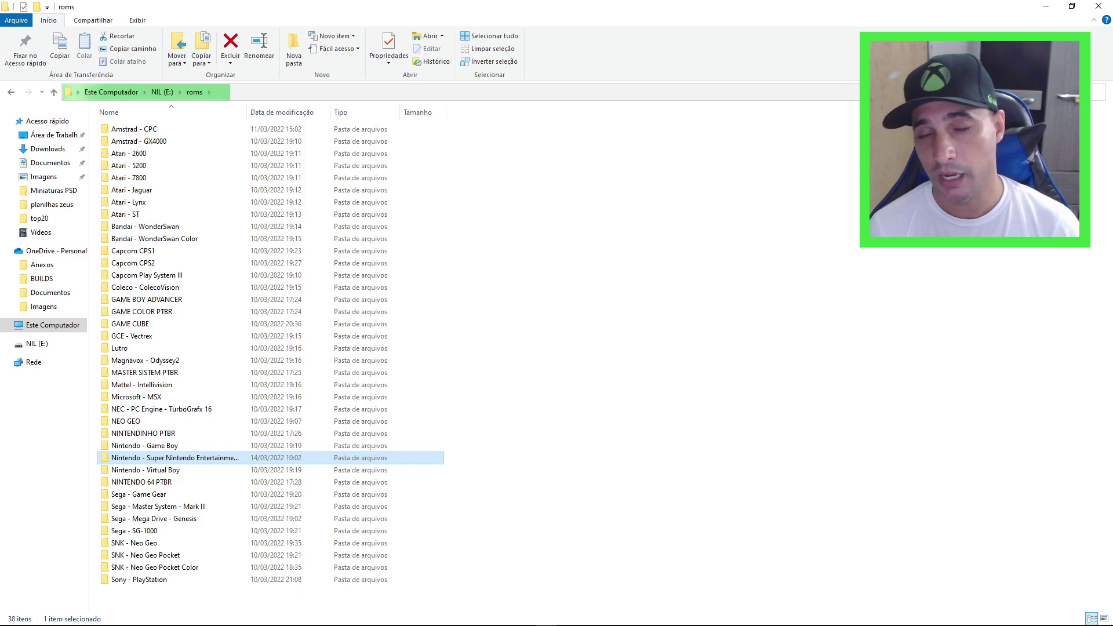
key(alt+Up)
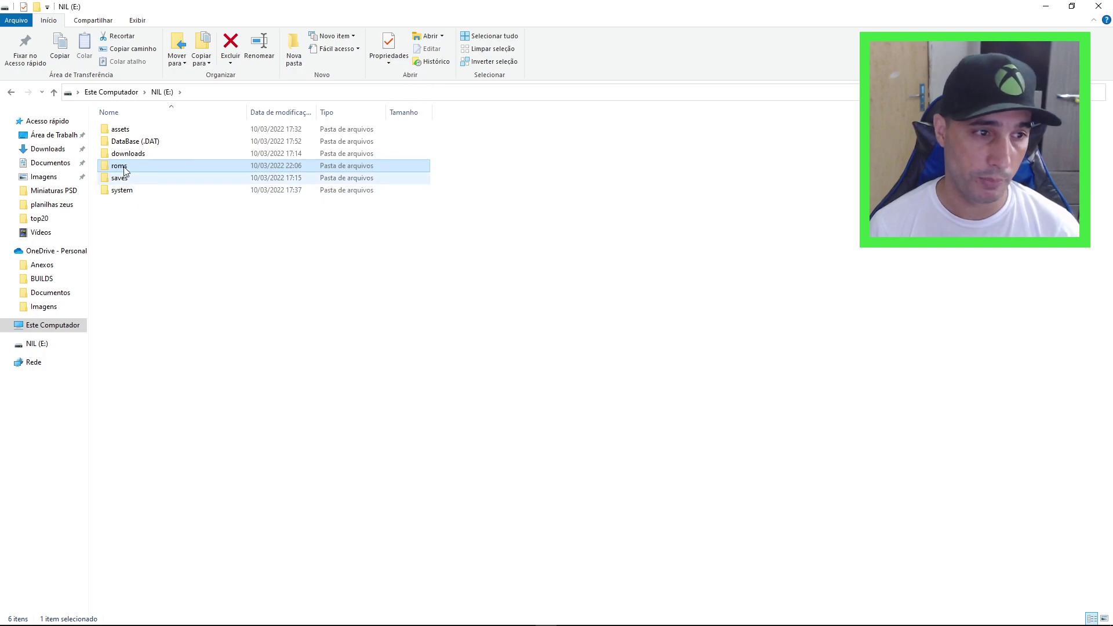
double_click(148, 168)
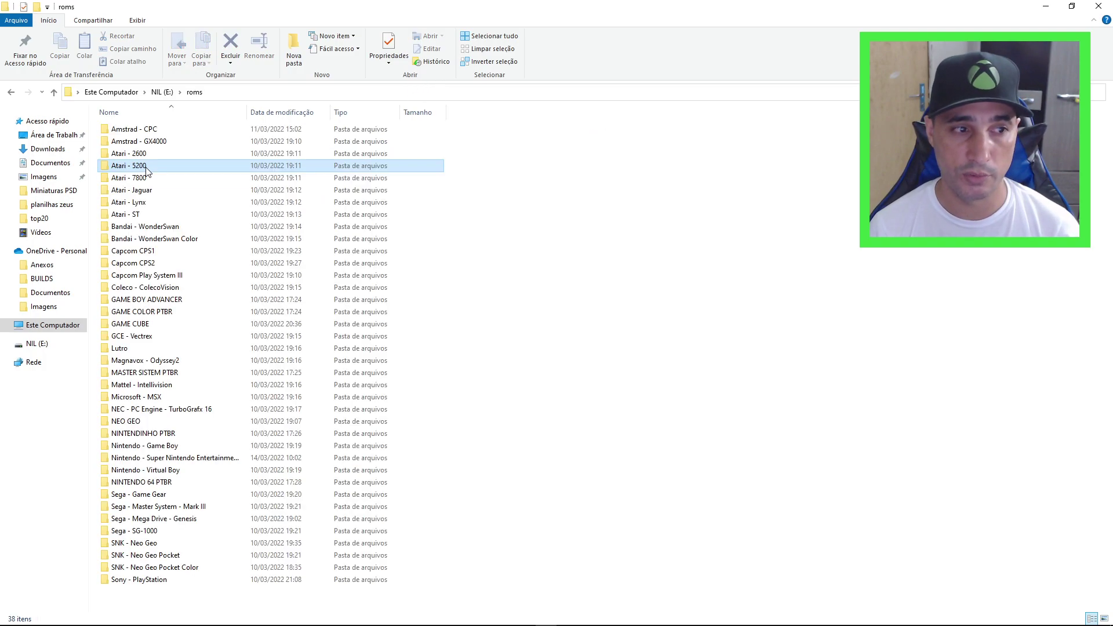
click(54, 93)
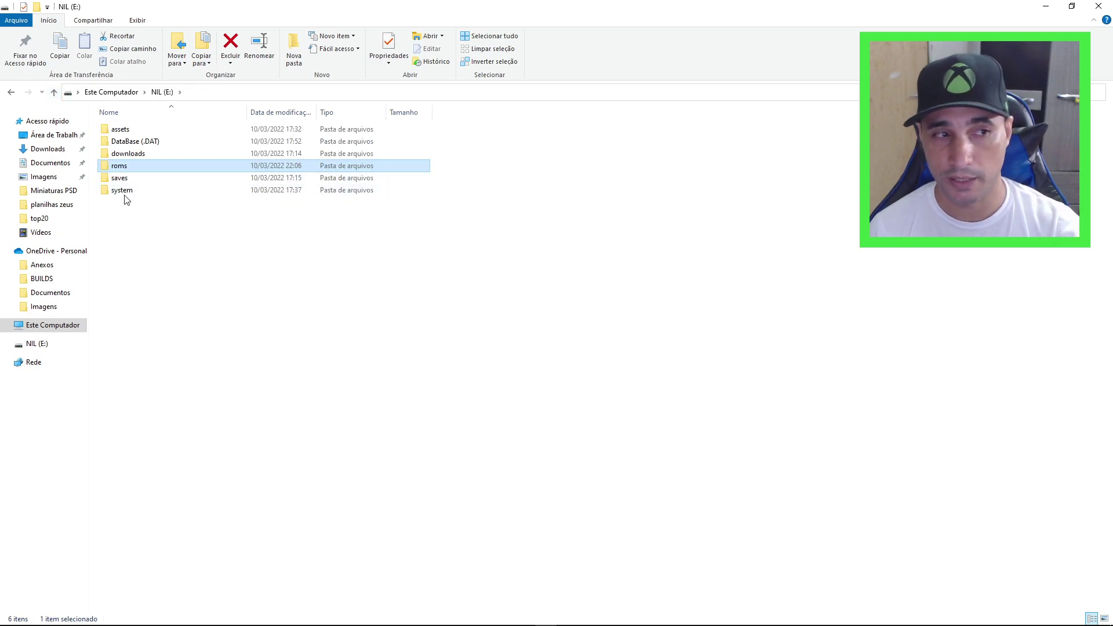
Eject drive NIL (E:) from Este Computador
click(54, 324)
right_click(442, 238)
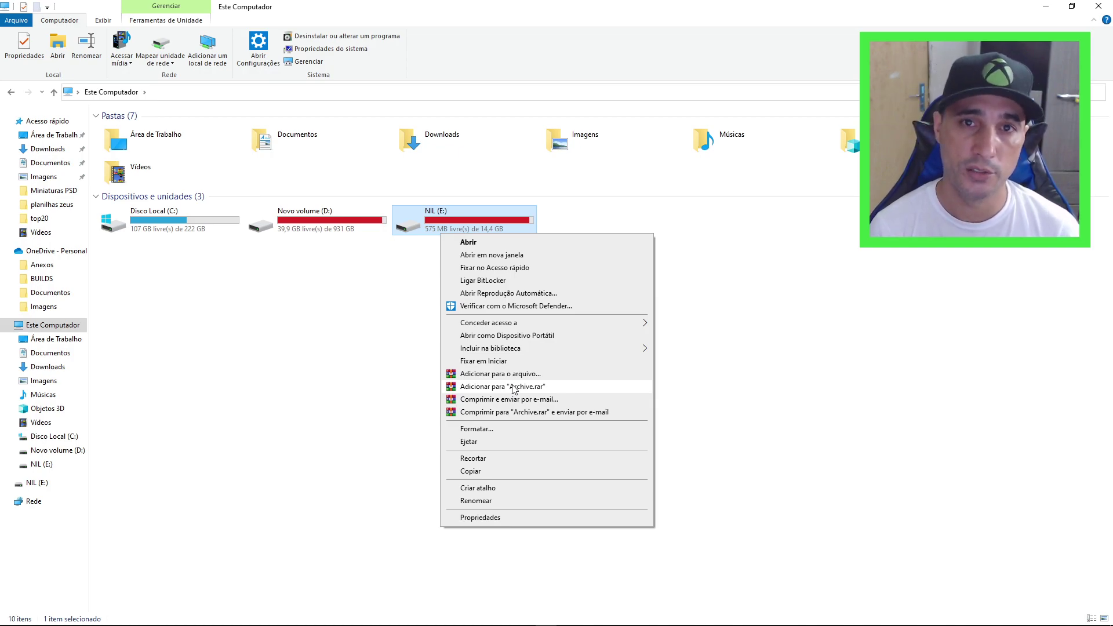
click(468, 442)
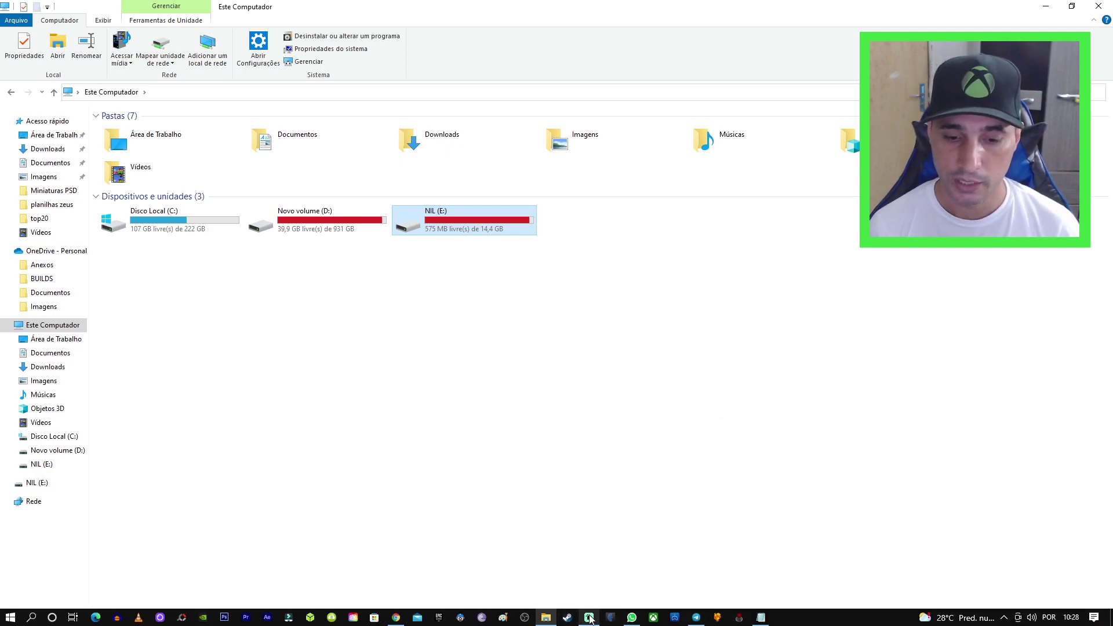
Switch to Streamlabs Desktop and make the ps4 xbox switch source visible
click(589, 617)
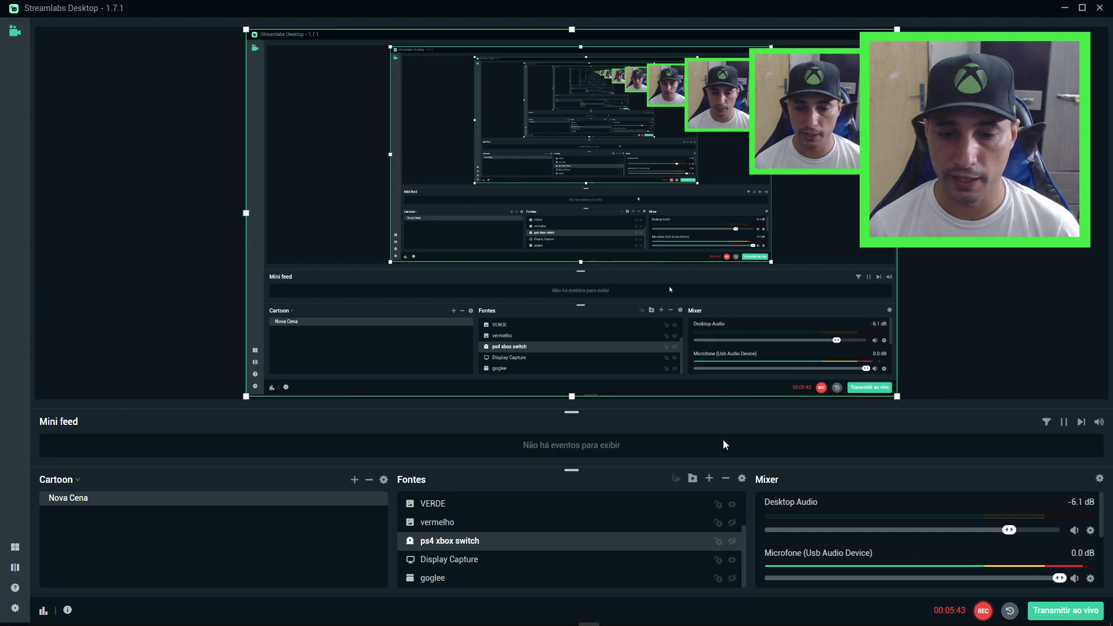
click(731, 541)
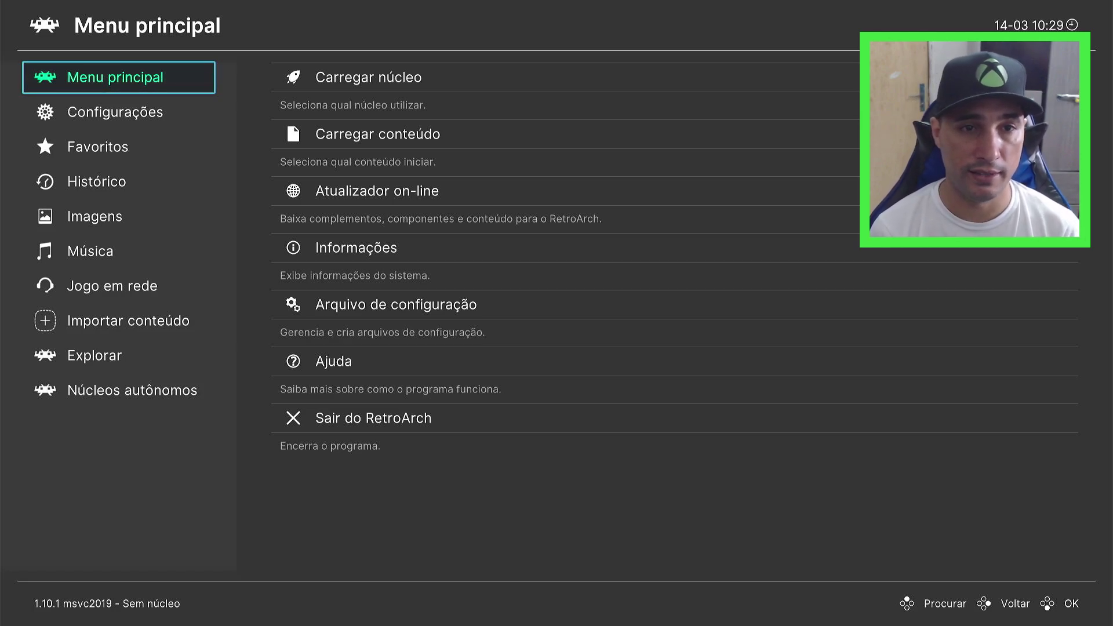
Open Atualizador on-line from RetroArch's main menu
click(369, 77)
key(Down)
key(Down)
key(Down)
key(Up)
key(Return)
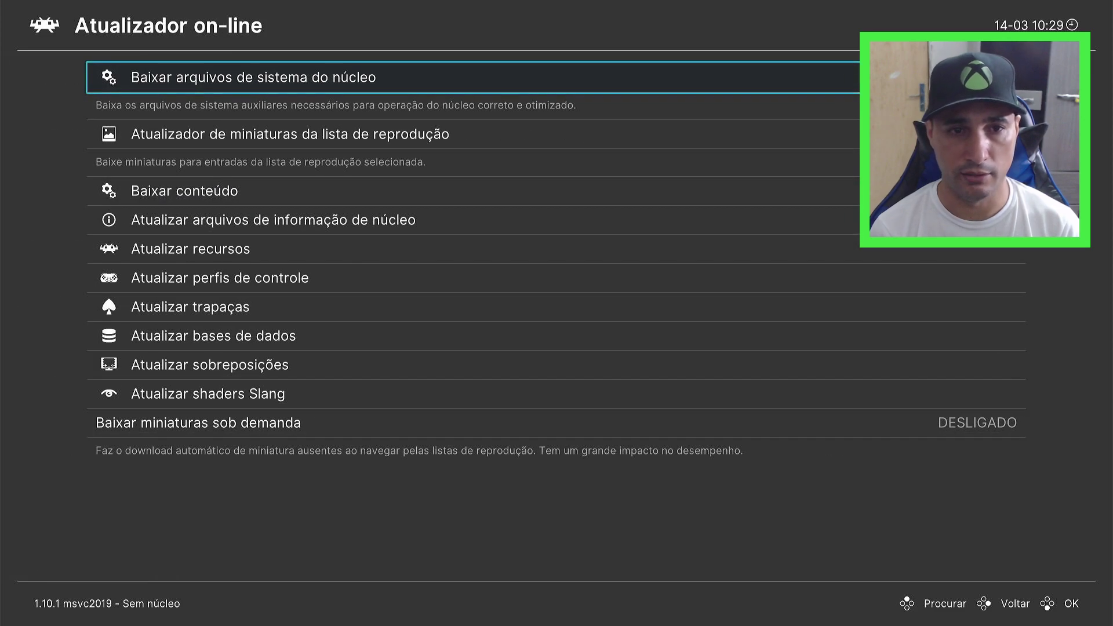
Update RetroArch's core information files with Atualizar arquivos de informação de núcleo
key(Down)
key(Down)
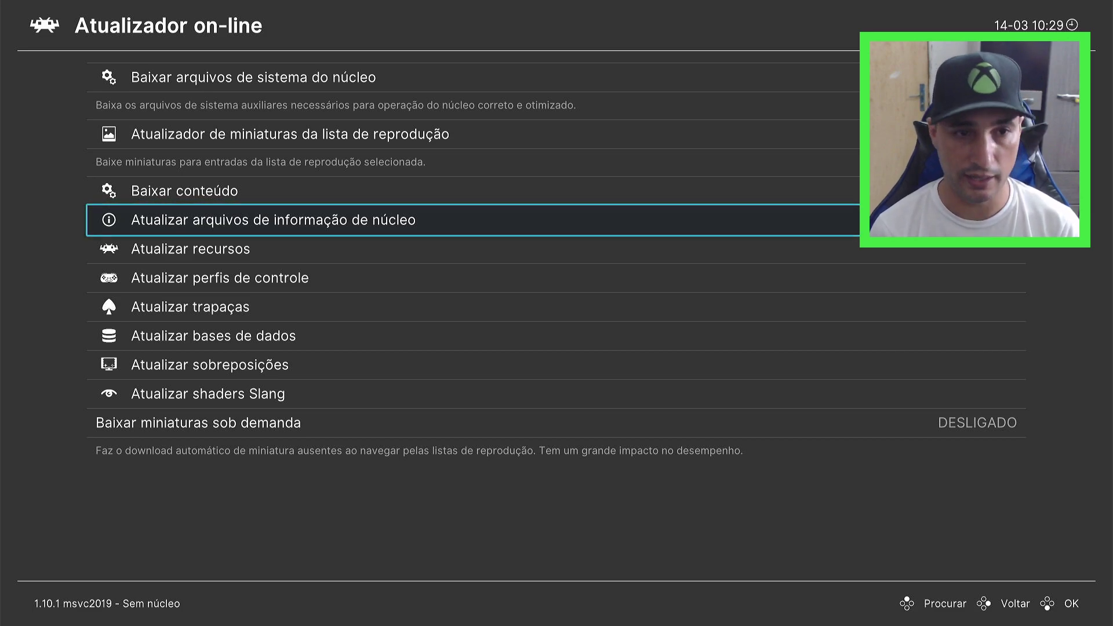
key(Return)
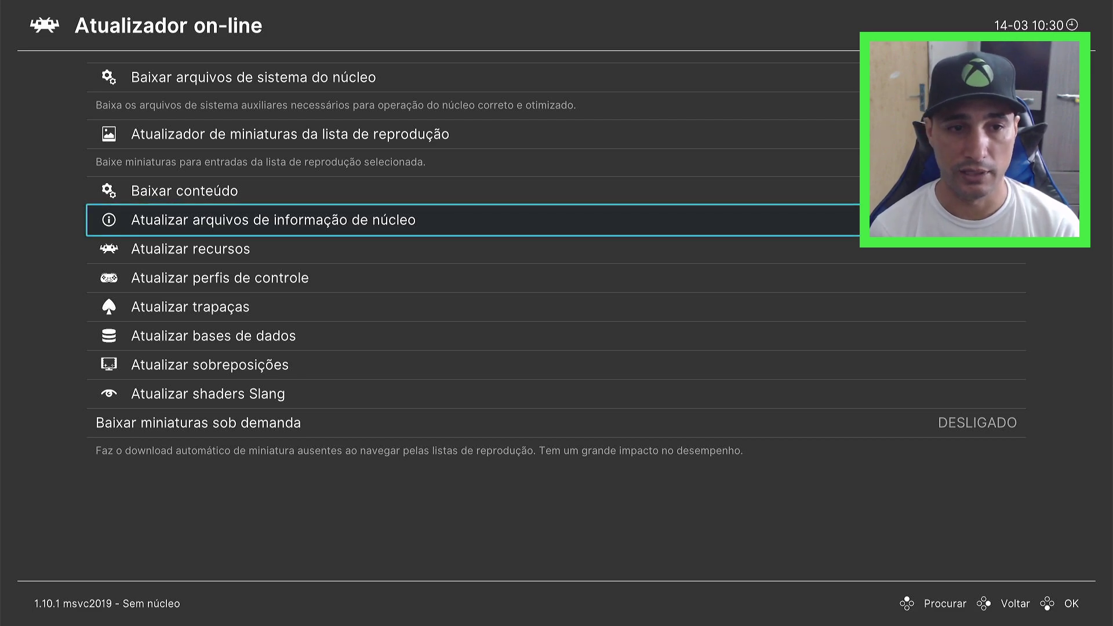
Start the Slang shaders update in the online updater
key(Down)
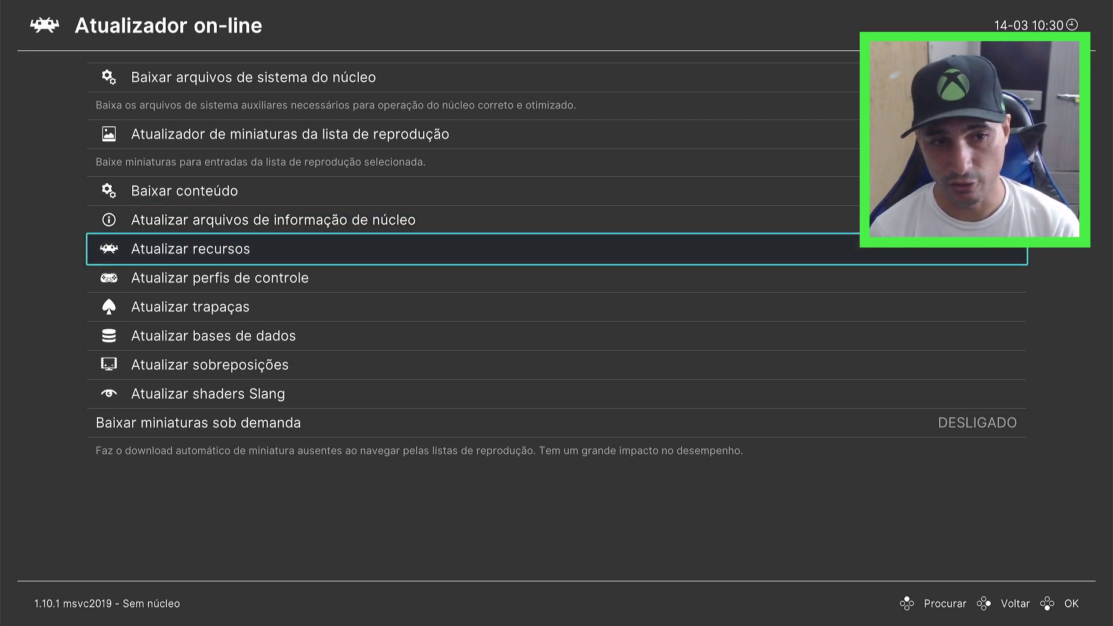
key(Down)
key(Down)
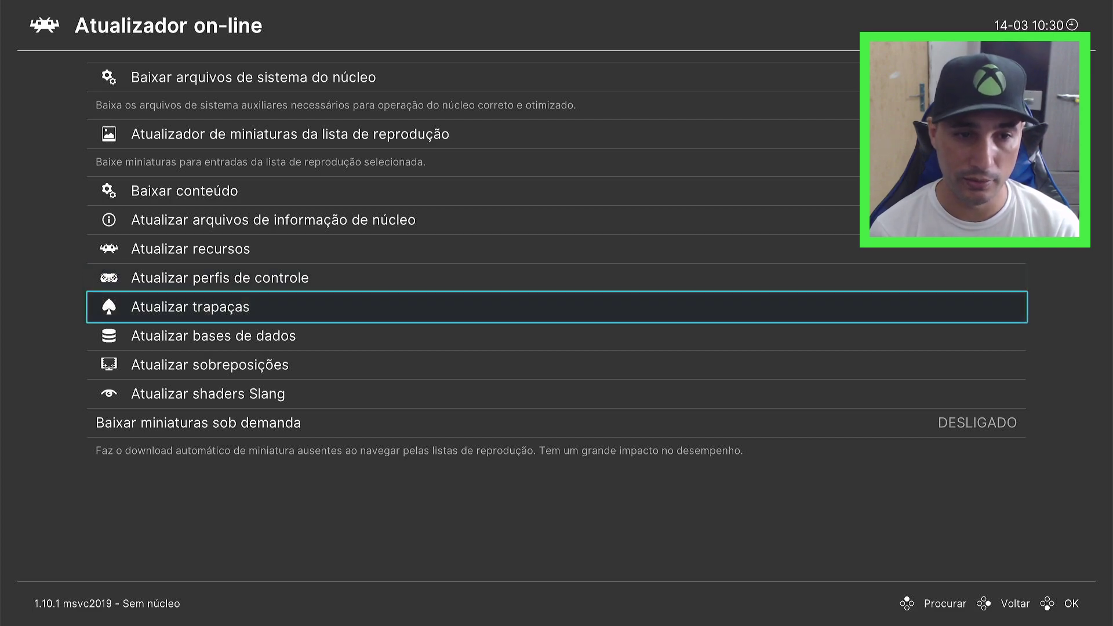
key(Down)
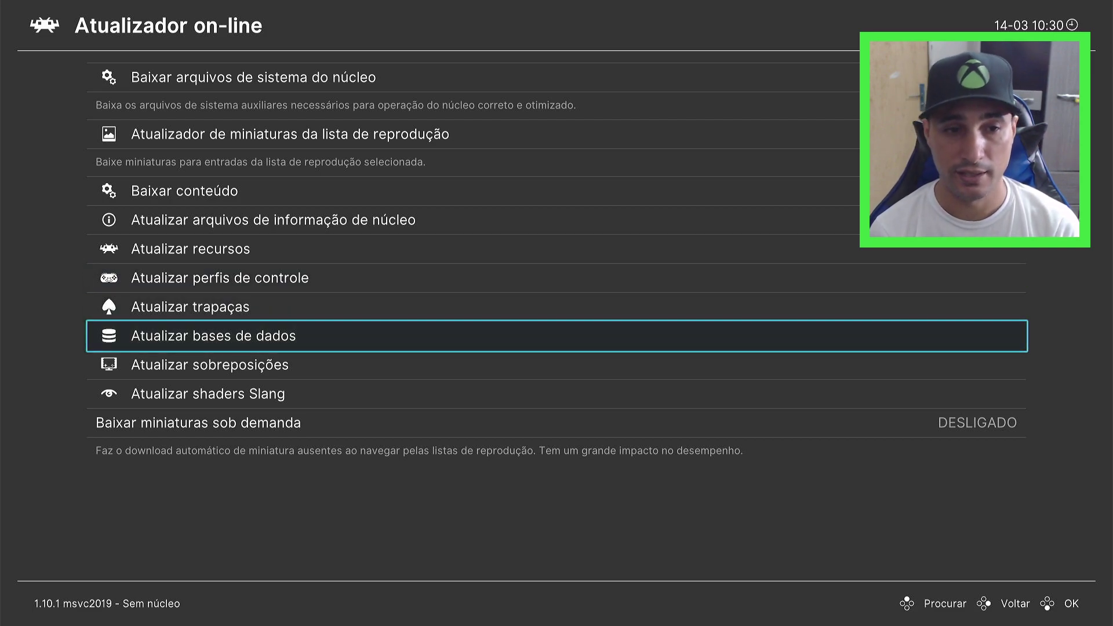
key(Down)
key(Down)
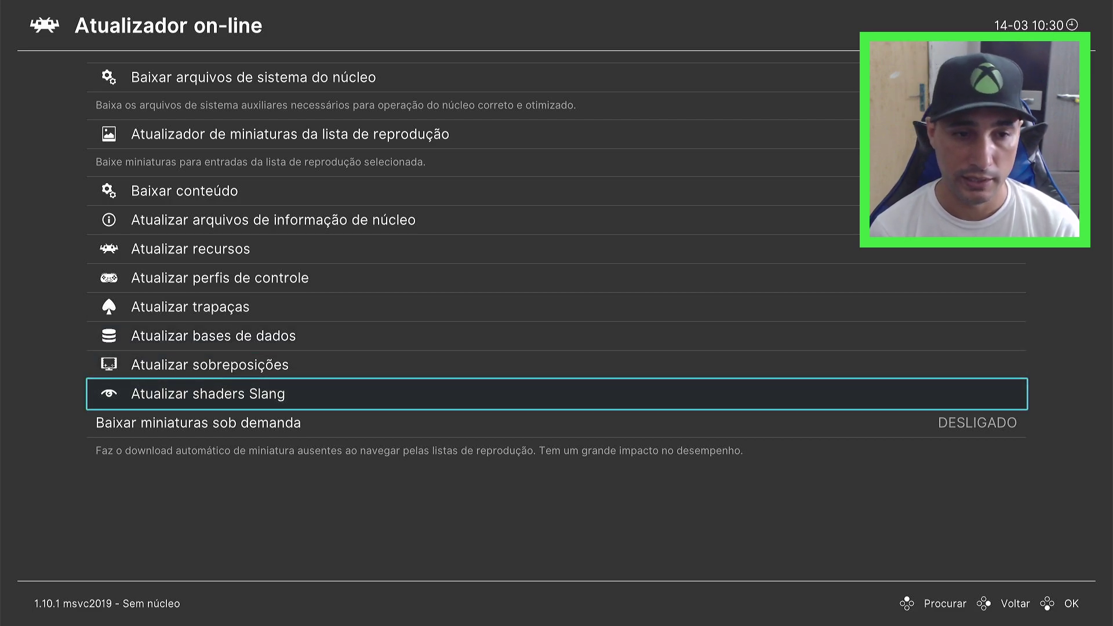
key(Return)
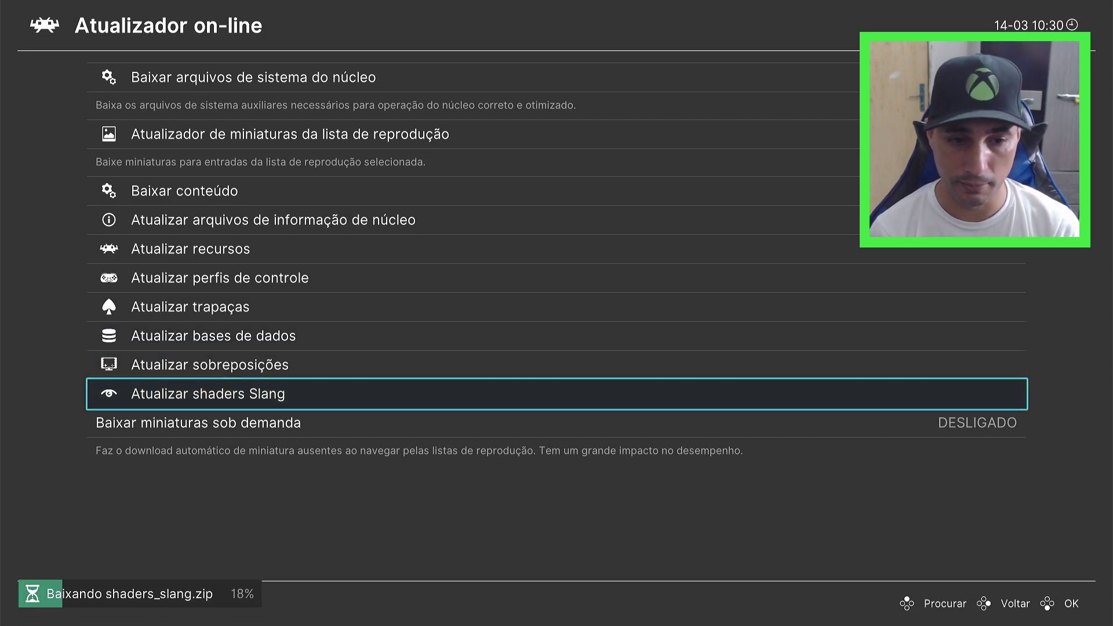